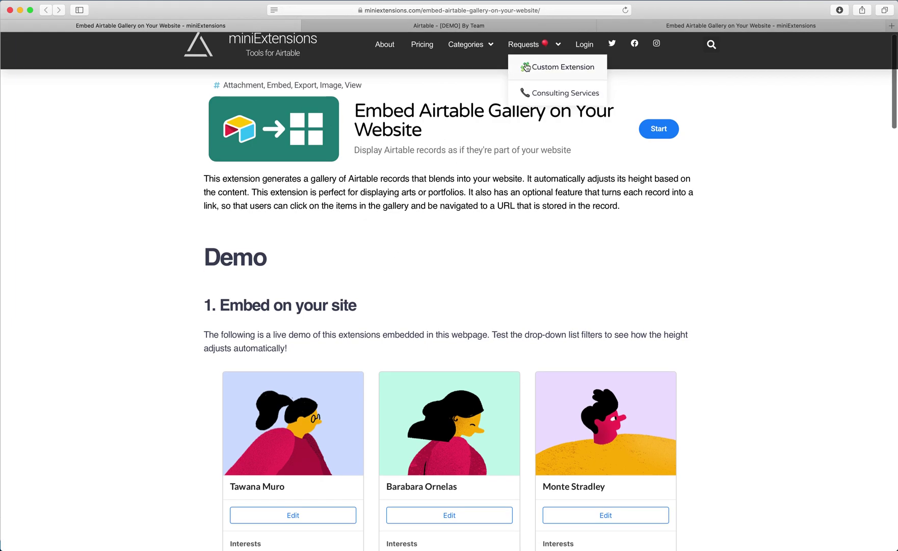
Step: Scroll through the employee gallery demo and narrow the browser window
scroll(469, 304, "down", 5)
scroll(469, 303, "down", 2)
scroll(429, 299, "down", 3)
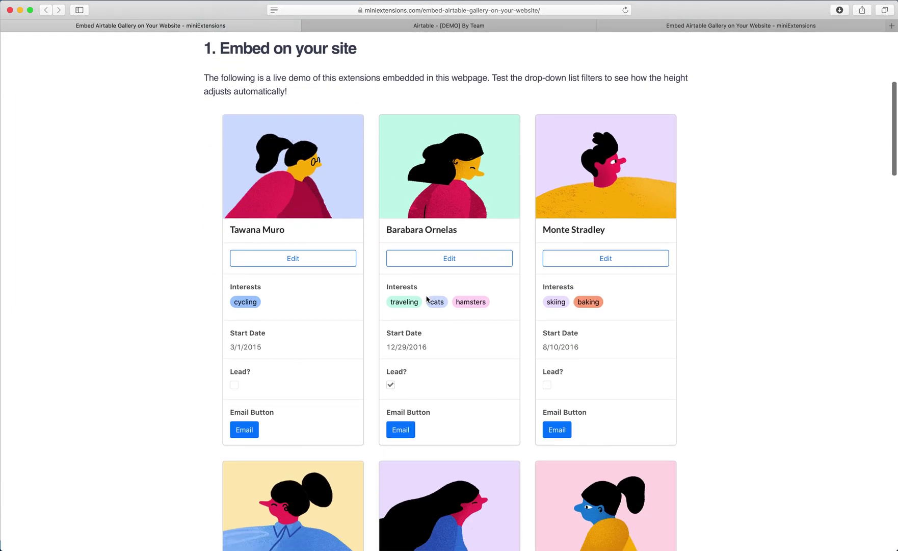
scroll(479, 260, "down", 3)
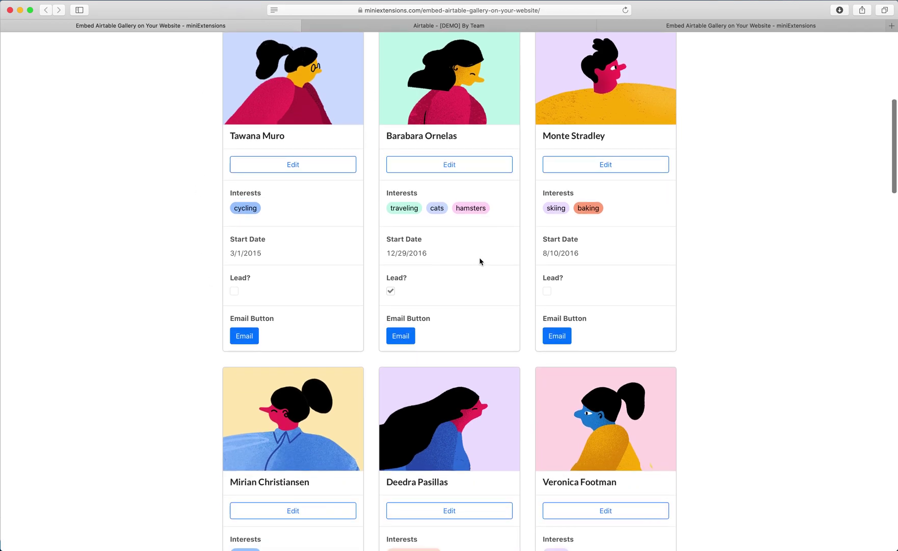
scroll(479, 261, "down", 4)
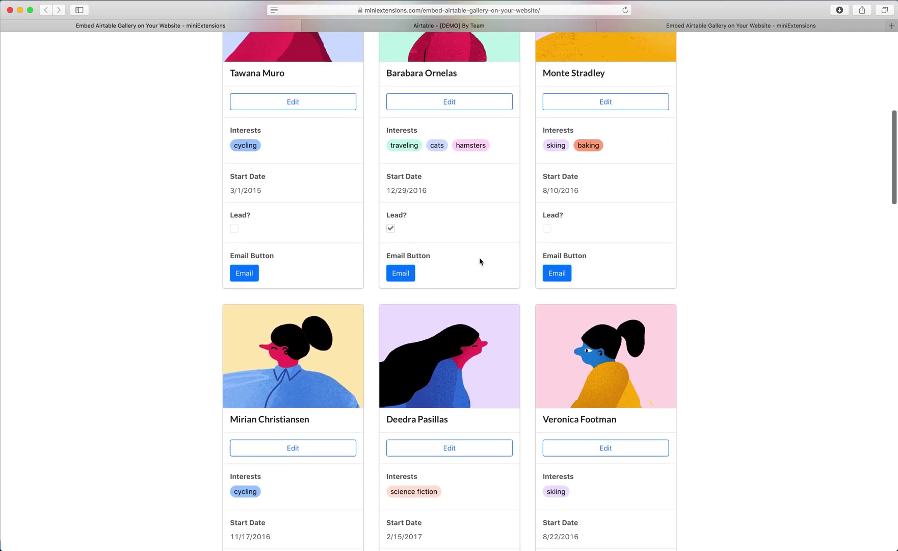
scroll(479, 261, "down", 2)
scroll(479, 261, "up", 6)
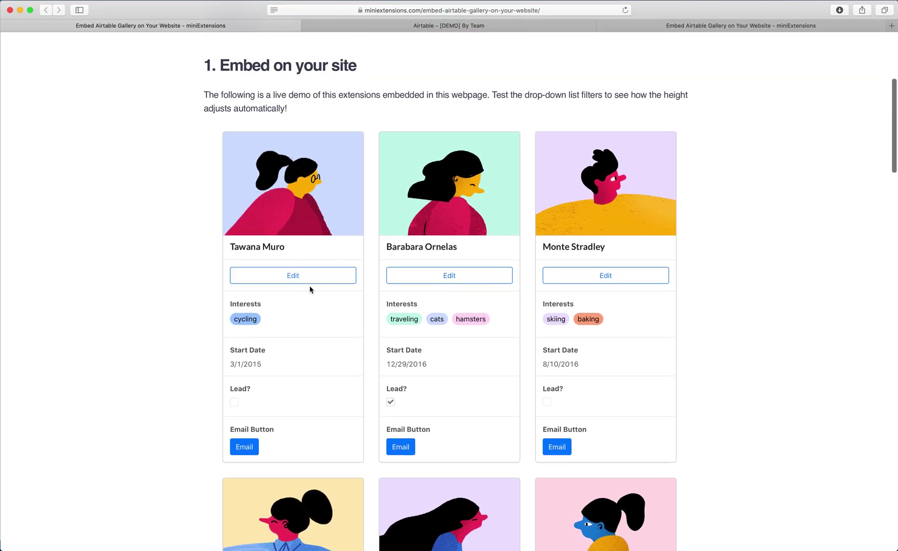
scroll(328, 337, "down", 2)
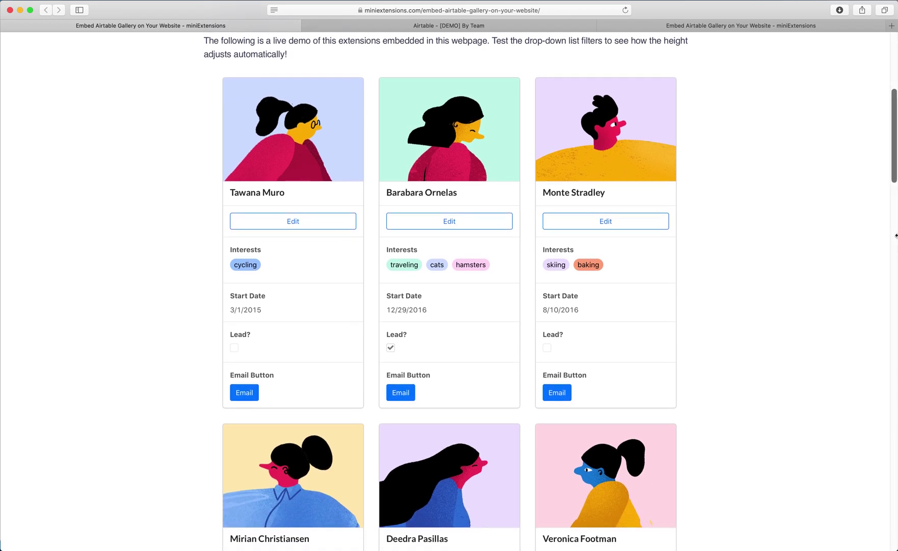
left_click_drag(897, 236, 896, 192)
scroll(711, 248, "down", 7)
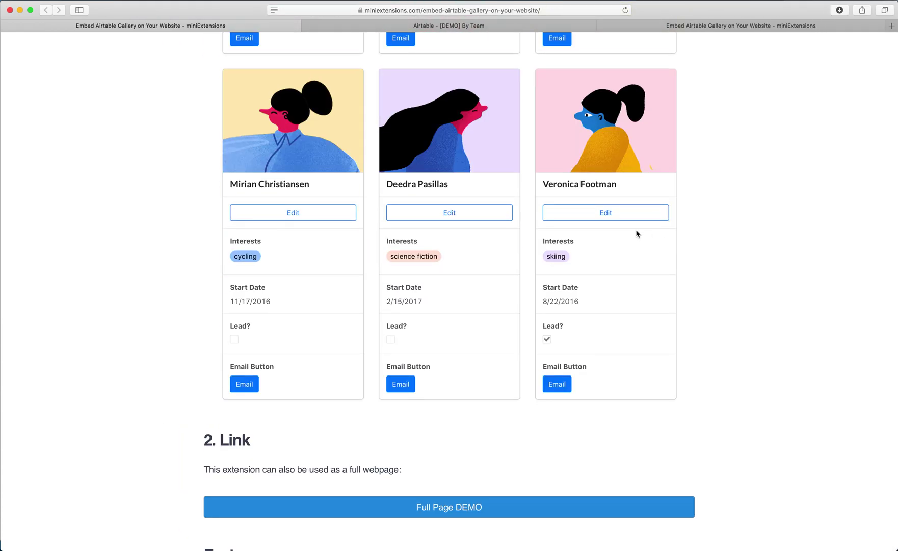
scroll(637, 233, "up", 8)
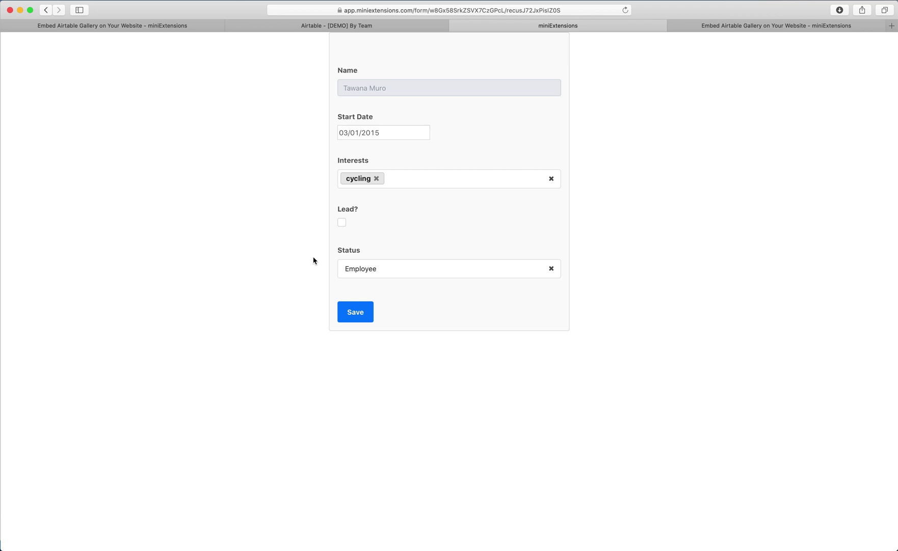
Step: Add surfing to the first employee's interests alongside cycling
left_click(446, 179)
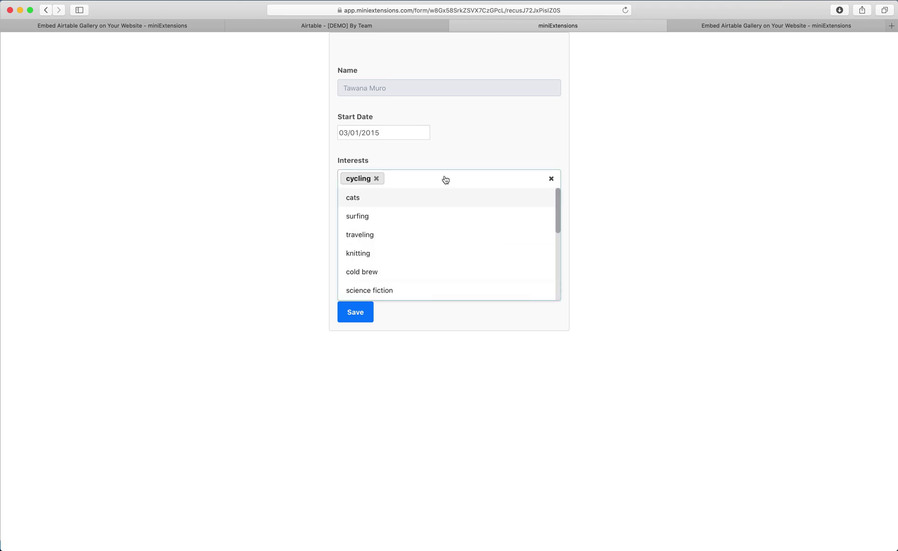
left_click(380, 222)
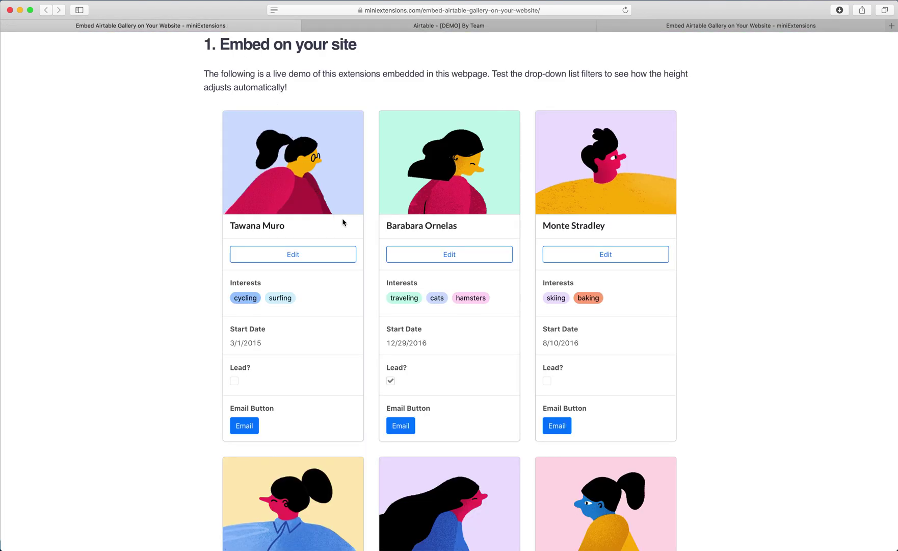
left_click_drag(264, 301, 243, 300)
left_click(283, 302)
Step: Set the Furniture table's Main View as the Airtable view and expand View Records
left_click(688, 31)
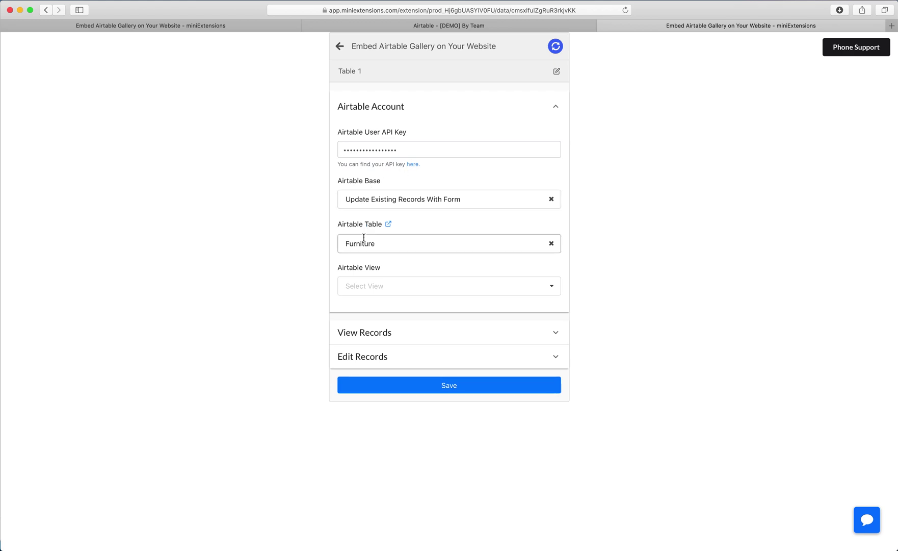
left_click(364, 284)
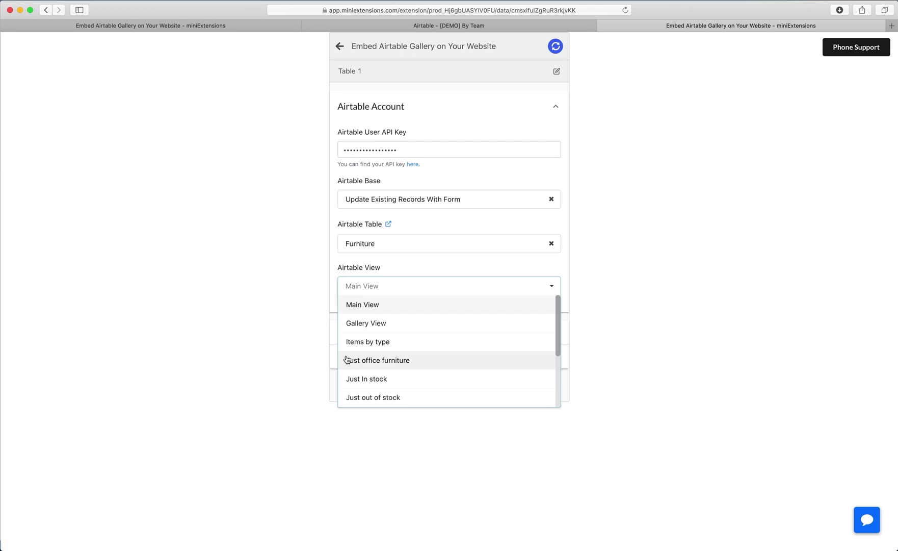
left_click(368, 309)
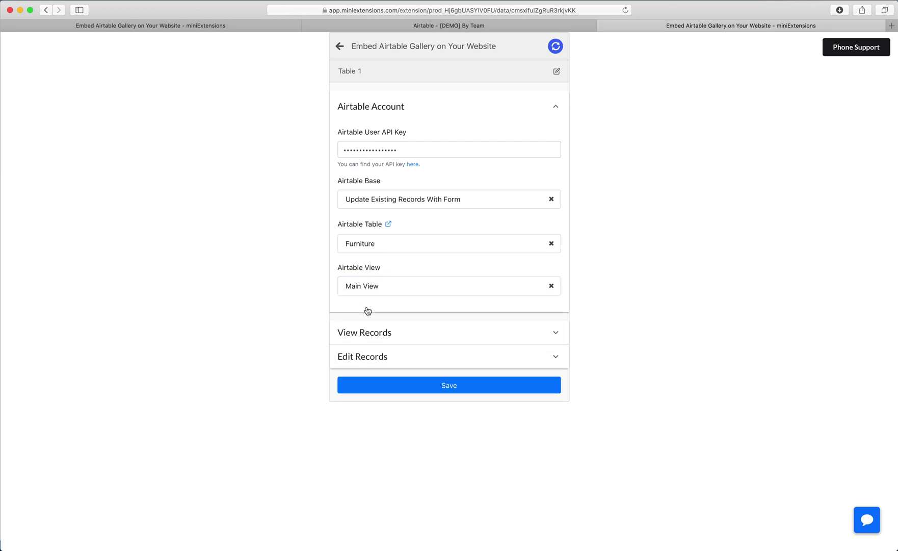
left_click(397, 332)
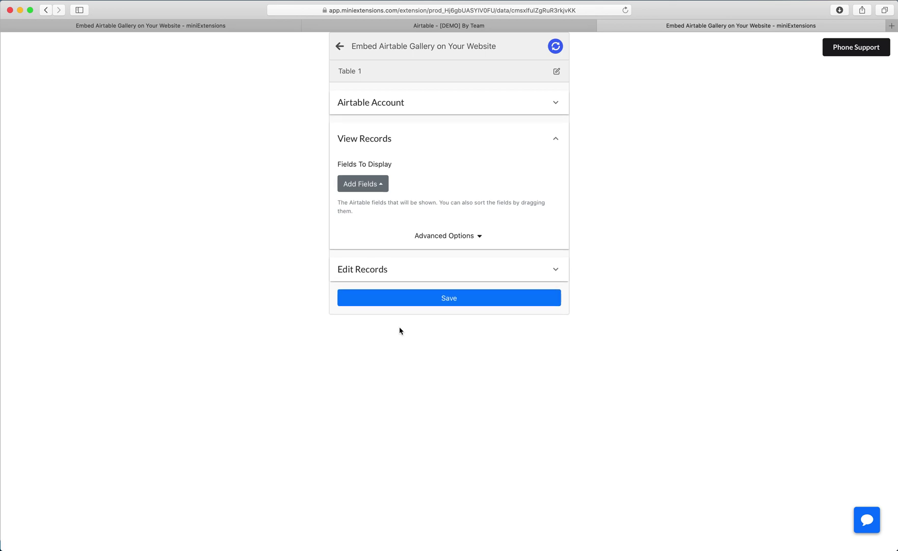
Step: Add Description, Type, Unit Cost and Materials and Finishes as displayed fields
left_click(363, 185)
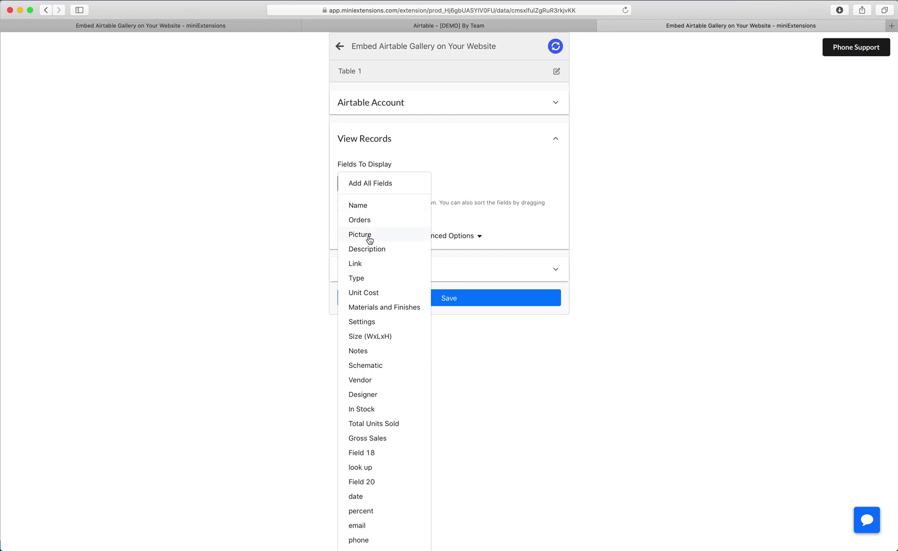
left_click(372, 257)
left_click(367, 183)
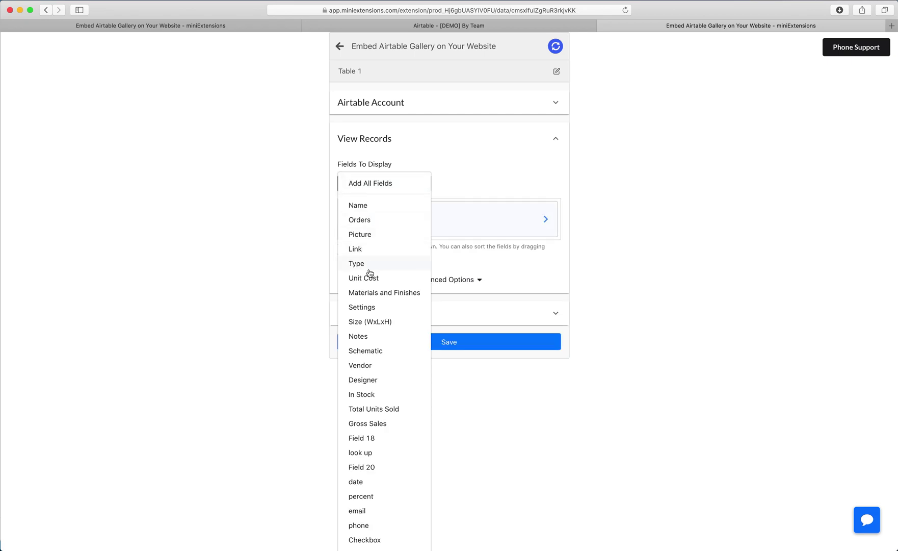
left_click(370, 270)
left_click(354, 184)
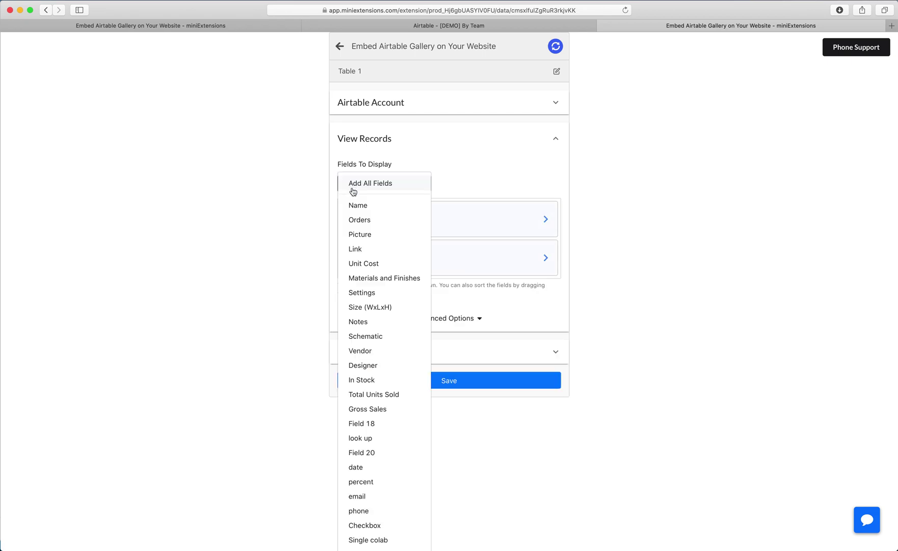
left_click(376, 262)
left_click(362, 192)
left_click(383, 262)
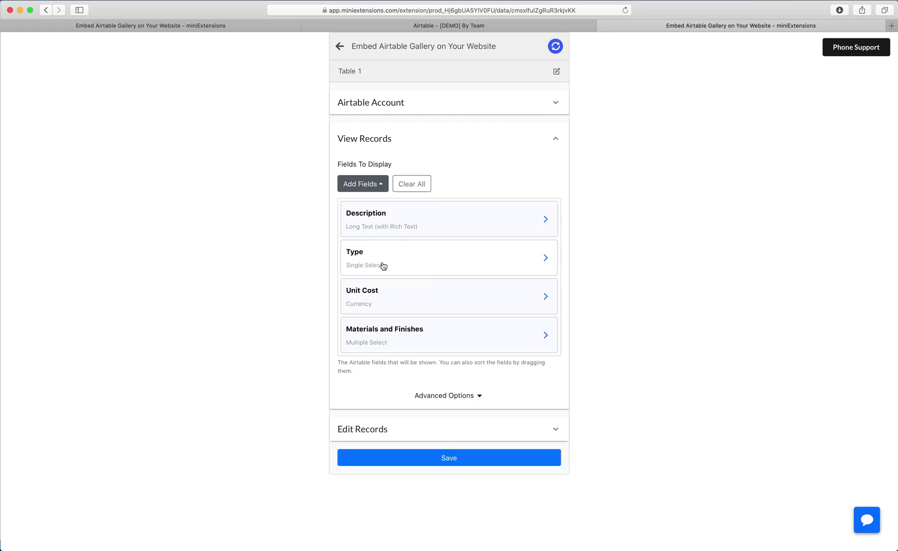
Step: Use Name as the card title field and Picture as the card cover image
left_click(449, 396)
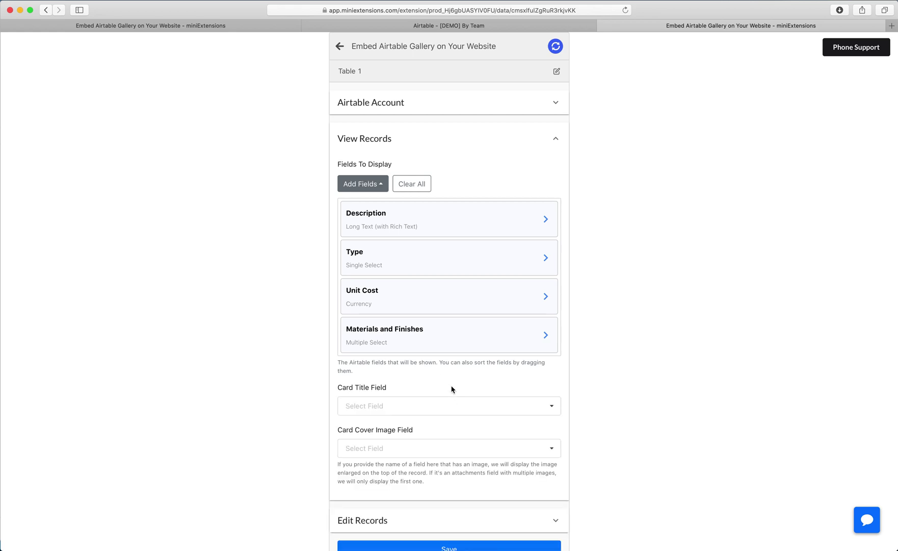
scroll(450, 359, "down", 2)
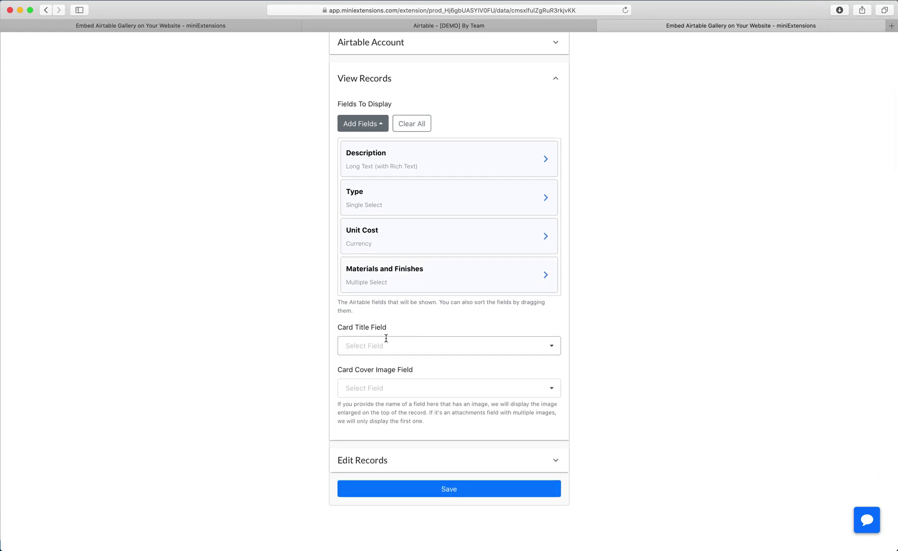
left_click(358, 346)
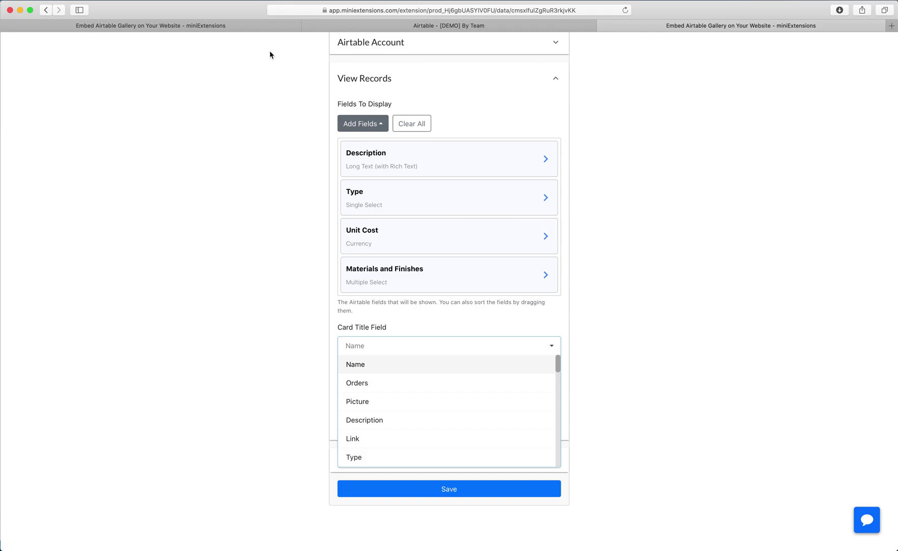
left_click(238, 27)
left_click_drag(225, 230, 572, 183)
left_click(766, 29)
left_click(388, 366)
left_click(374, 383)
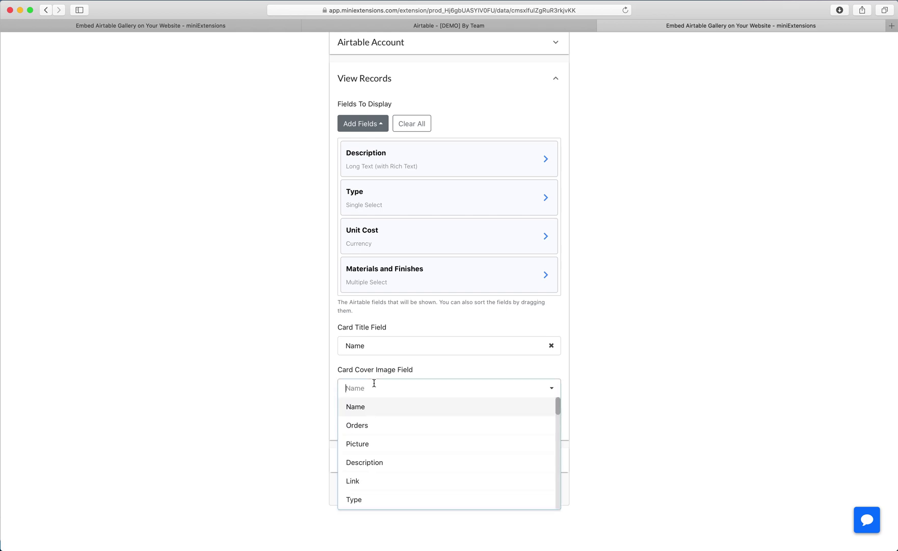
left_click(392, 443)
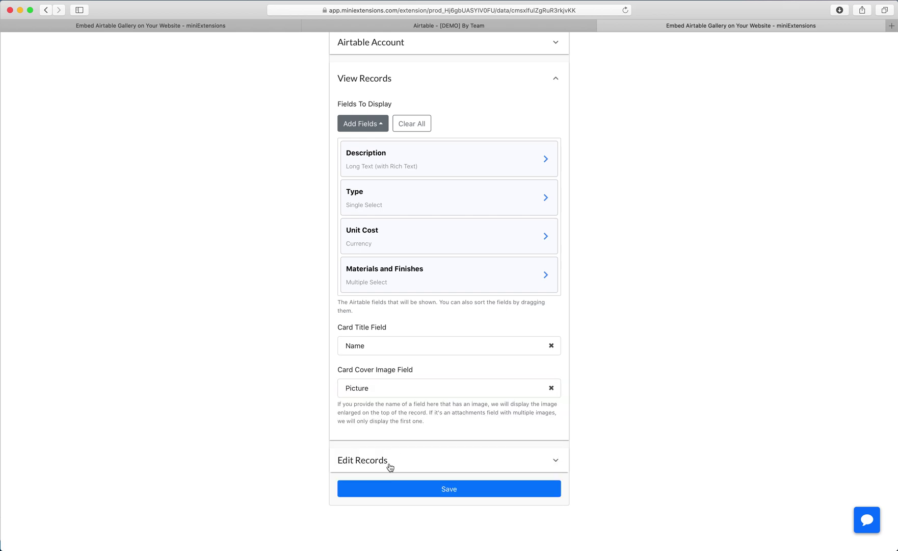
left_click(389, 462)
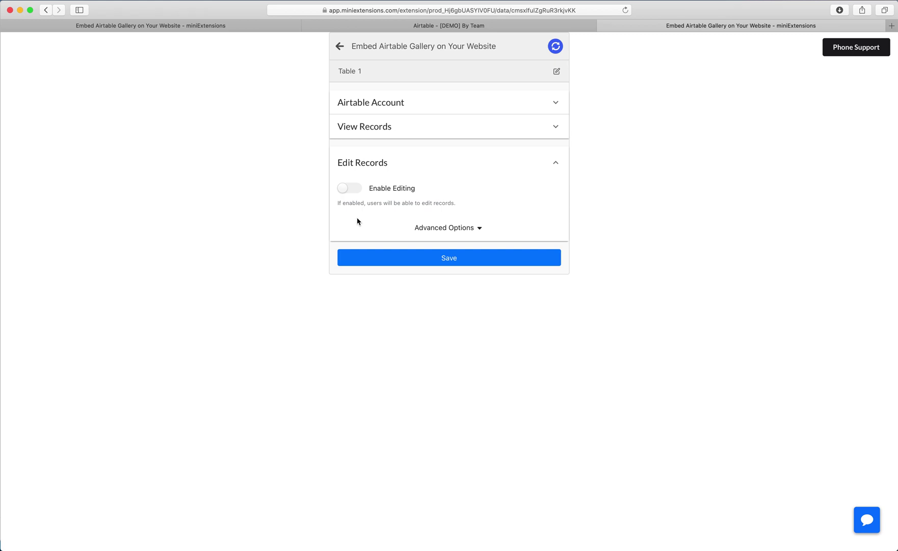
Step: Enable editing with Name as the only edit-form field, then save the settings
left_click(348, 190)
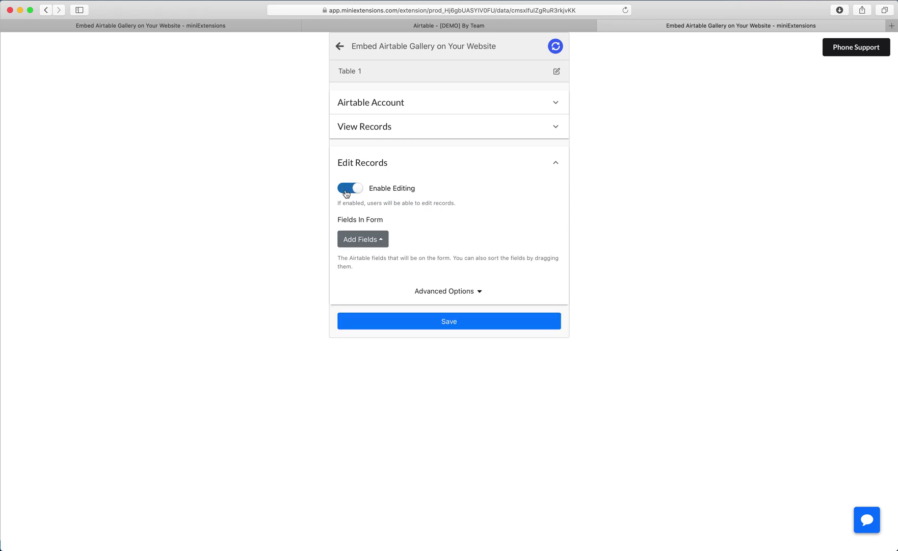
left_click(352, 237)
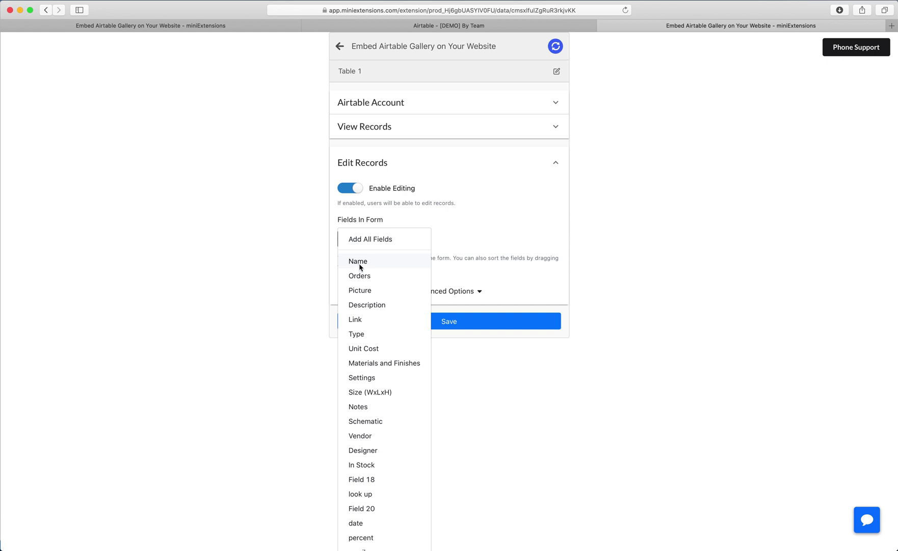
left_click(361, 266)
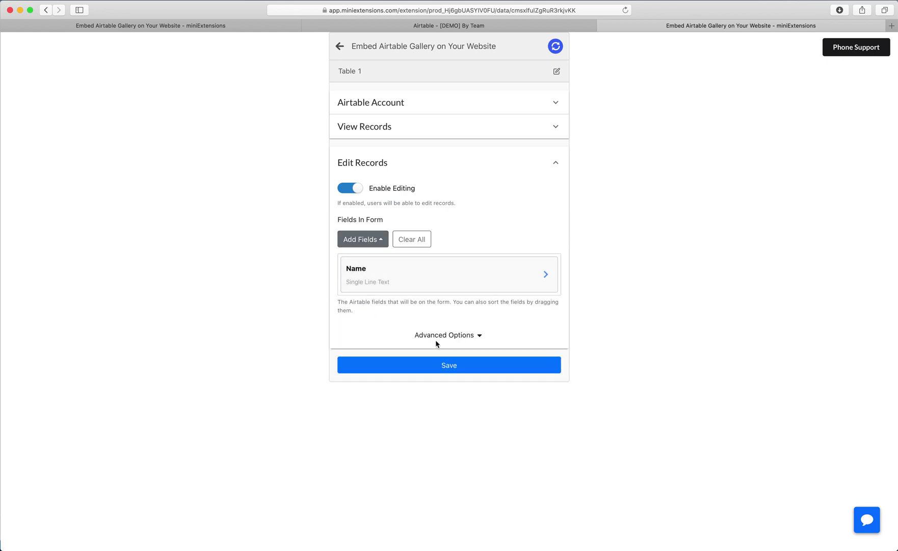
left_click(434, 365)
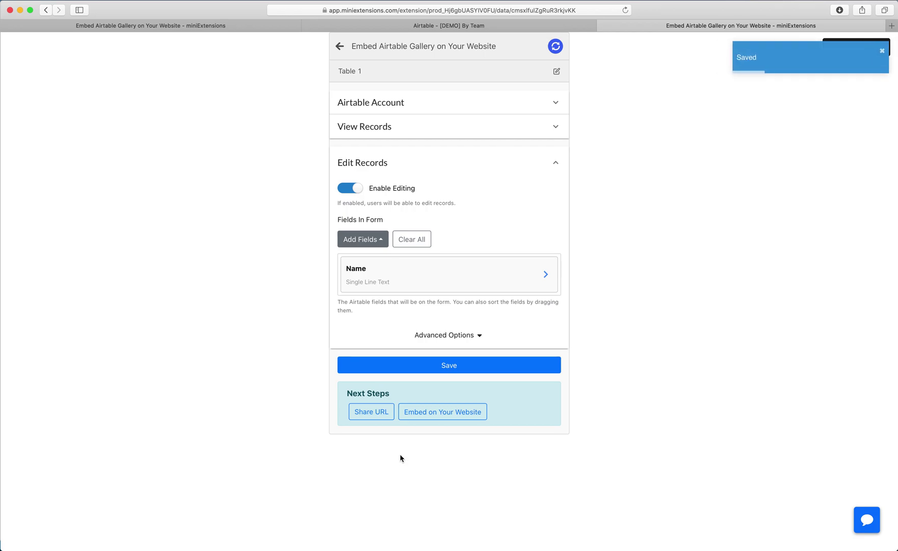
Step: Preview the embed code, then open the Share URL gallery page in a new tab
left_click(430, 413)
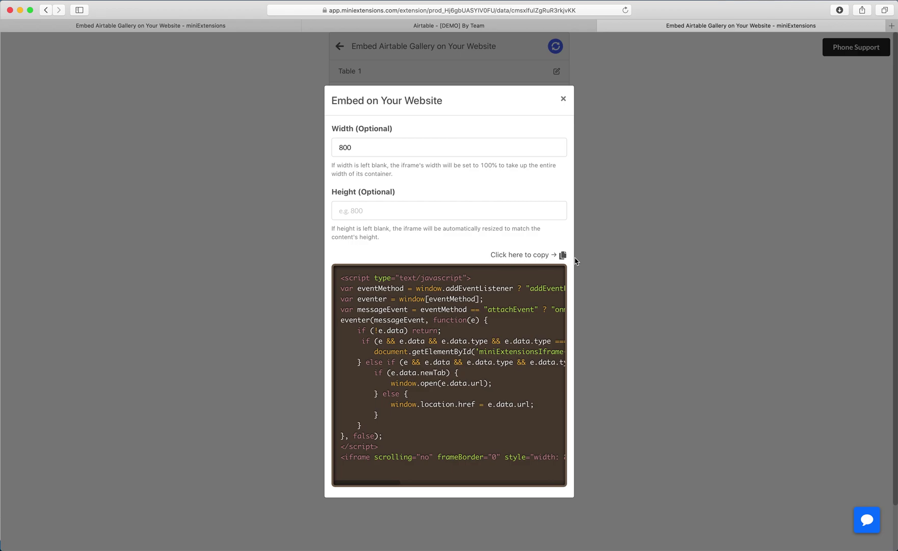
left_click(656, 284)
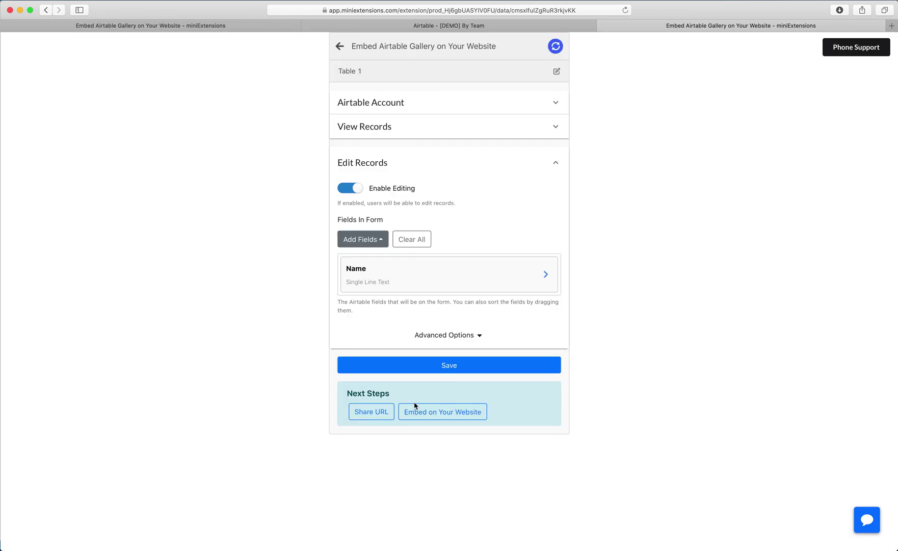
left_click(379, 413)
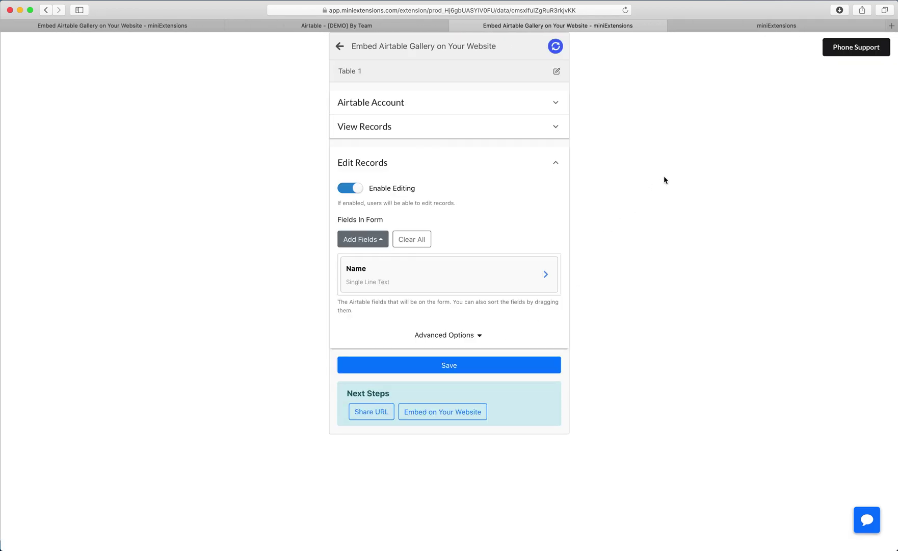
left_click(761, 26)
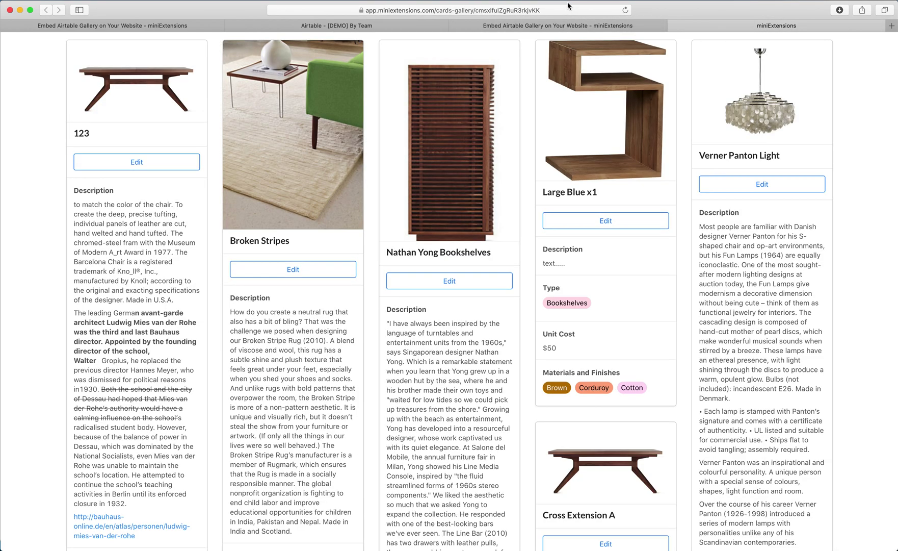
Step: Change the first furniture card's Name from 123 to 1234 via its edit form
scroll(502, 351, "down", 1)
scroll(503, 351, "down", 10)
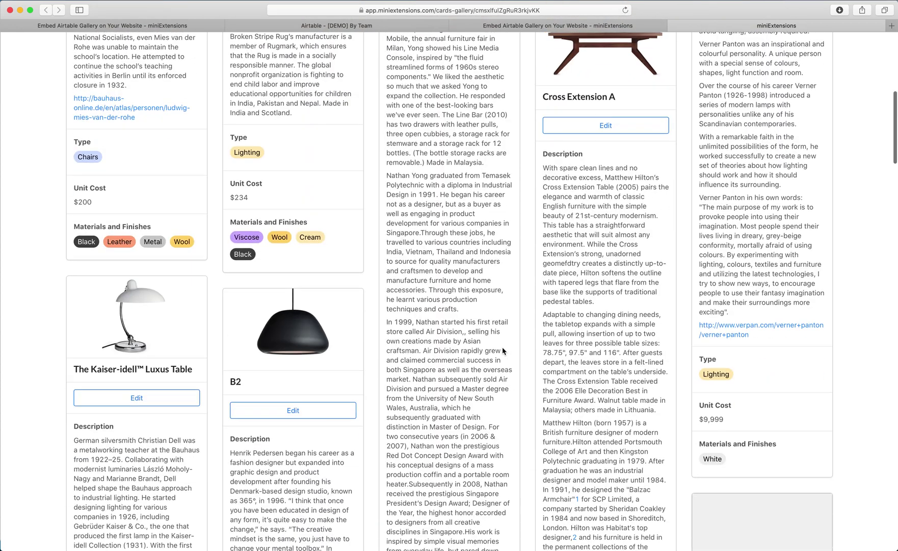
scroll(502, 349, "down", 15)
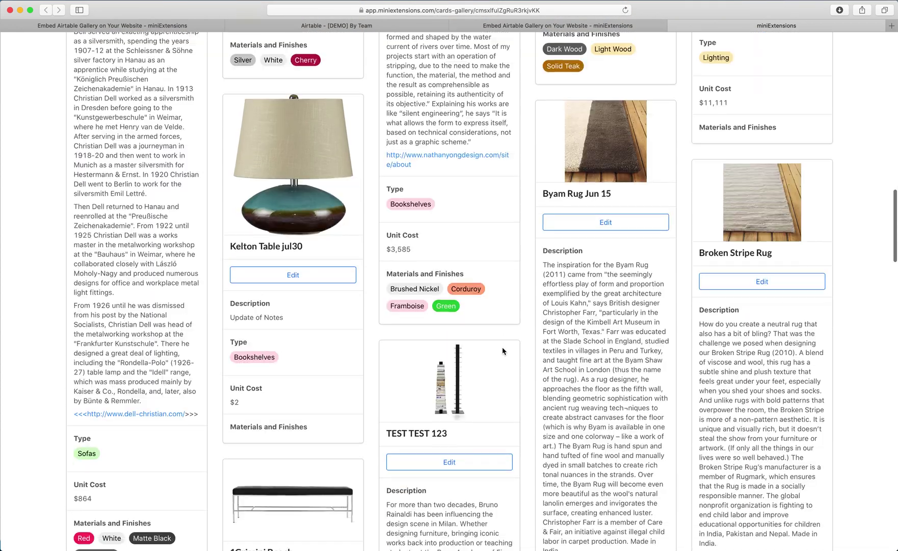
scroll(503, 351, "down", 15)
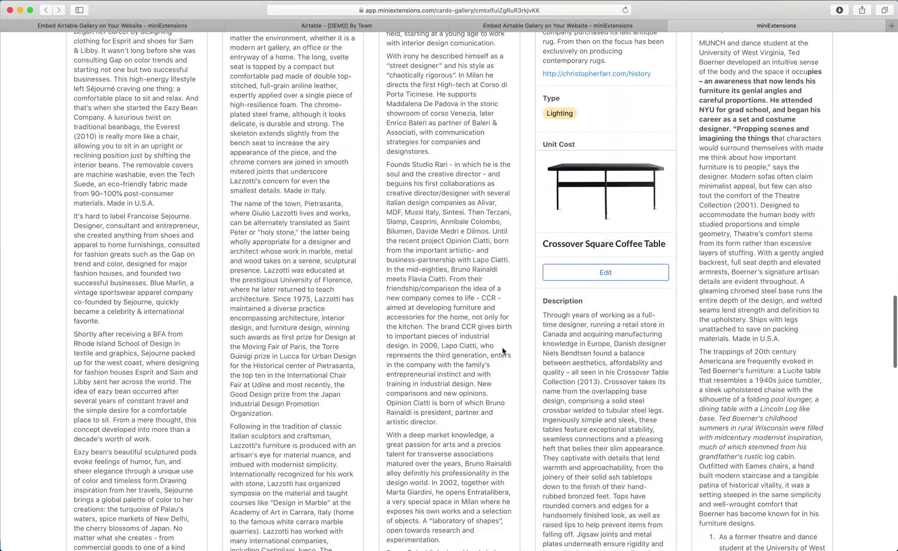
scroll(503, 347, "up", 20)
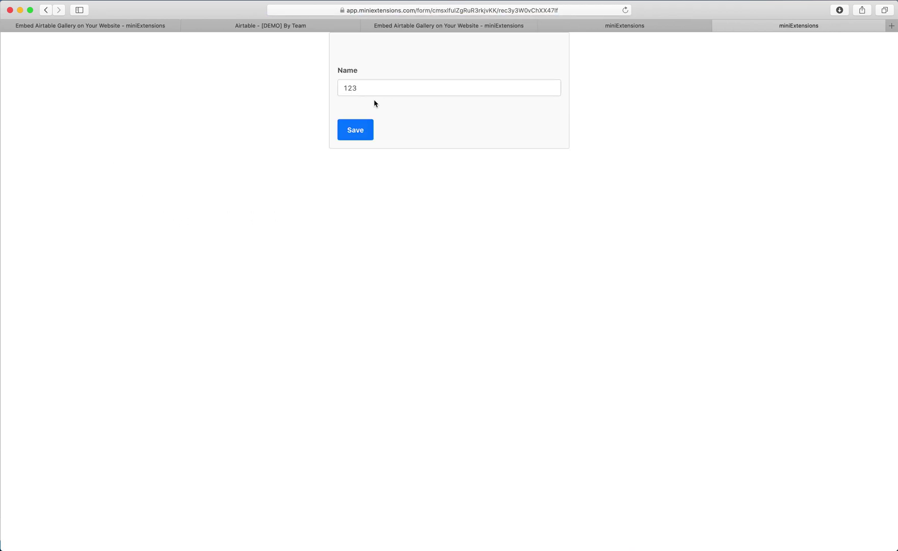
left_click(386, 85)
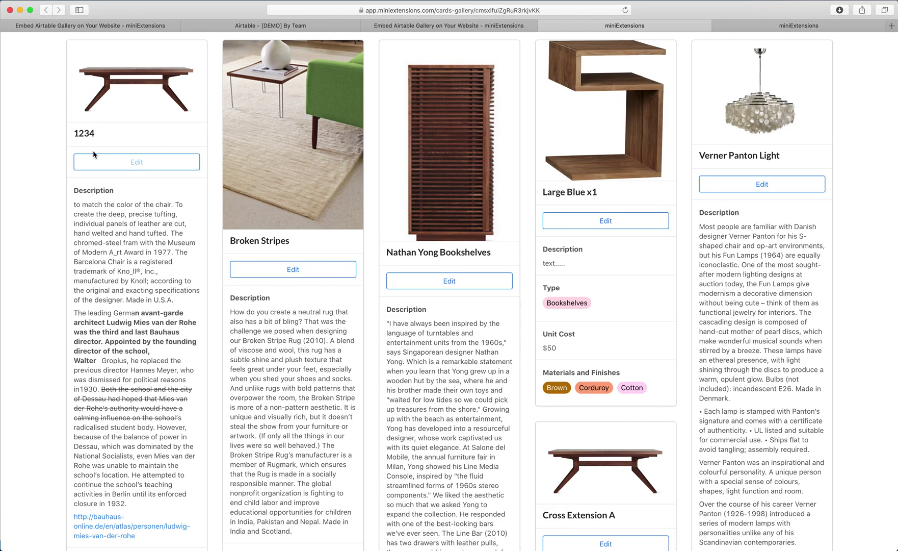
left_click_drag(71, 134, 120, 134)
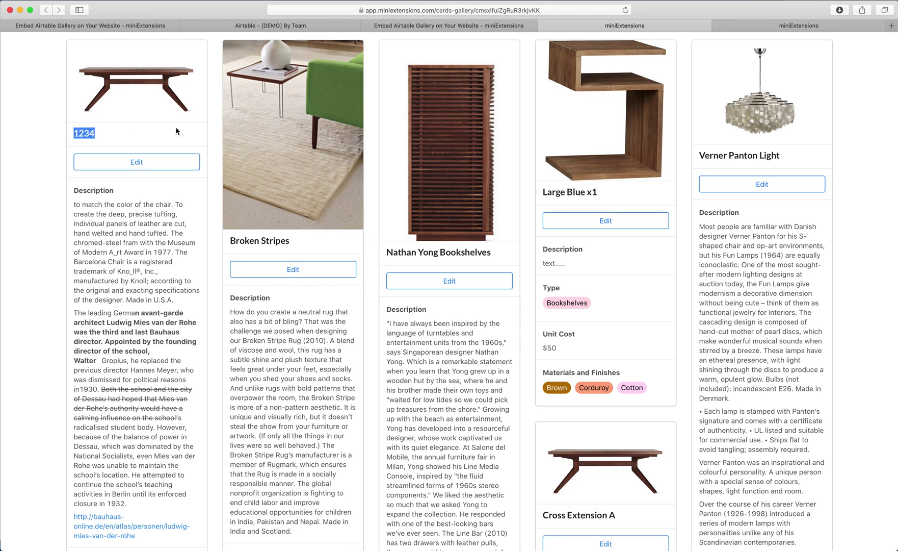